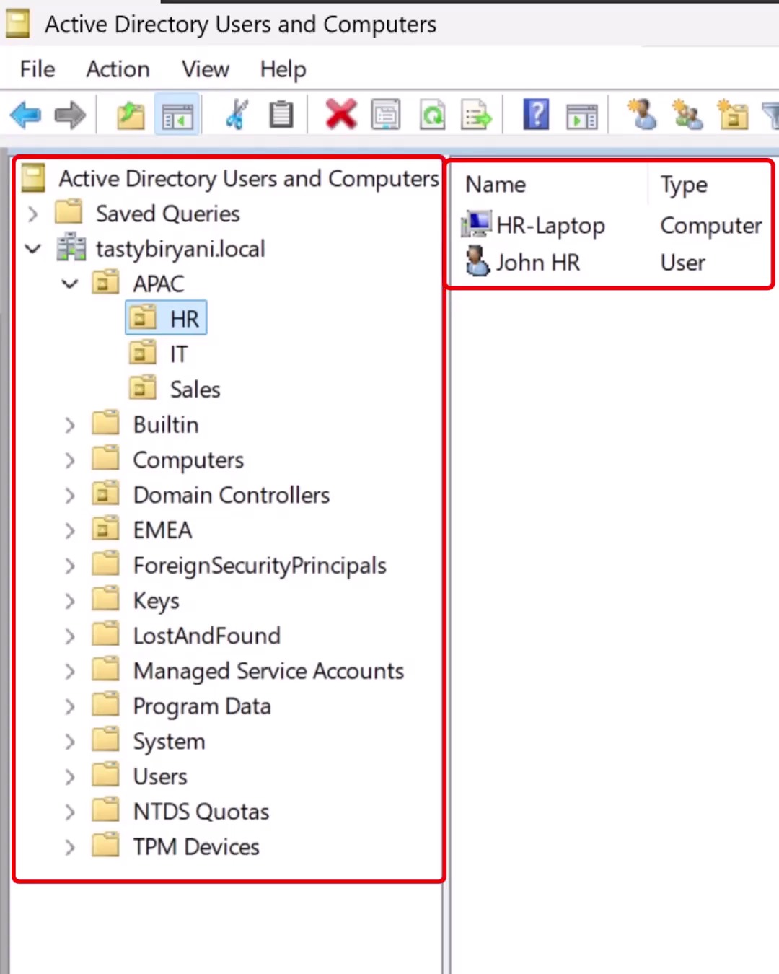
# Browse the APAC IT and Sales units, then select HR-Laptop in the HR unit.
pyautogui.click(190, 352)
pyautogui.click(207, 389)
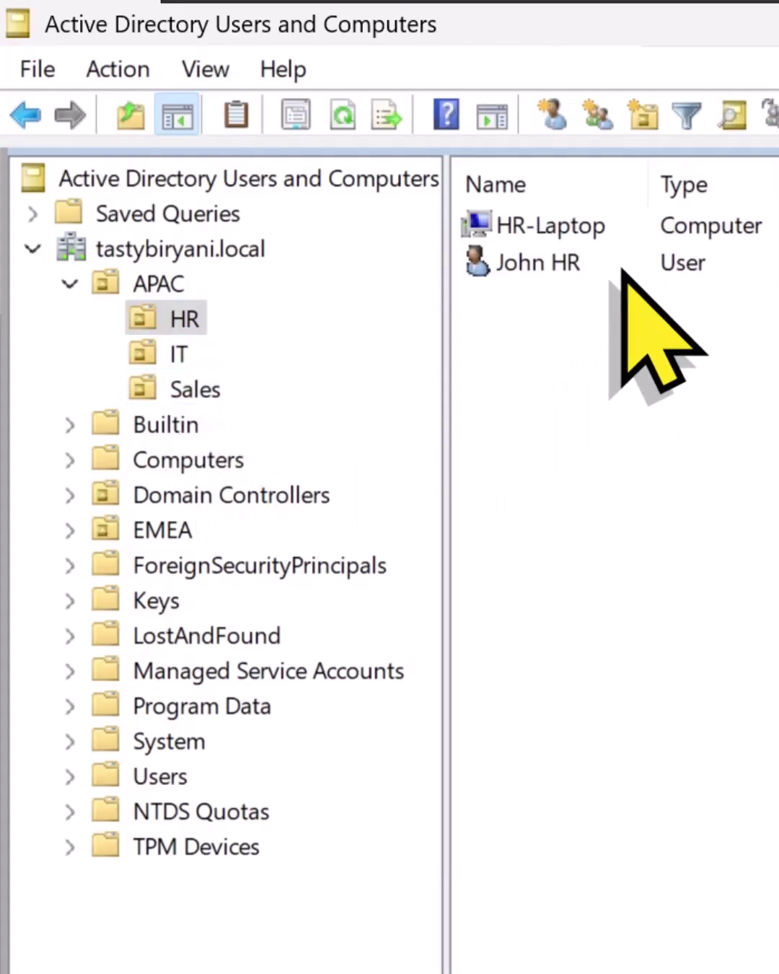
pyautogui.click(626, 262)
pyautogui.click(629, 223)
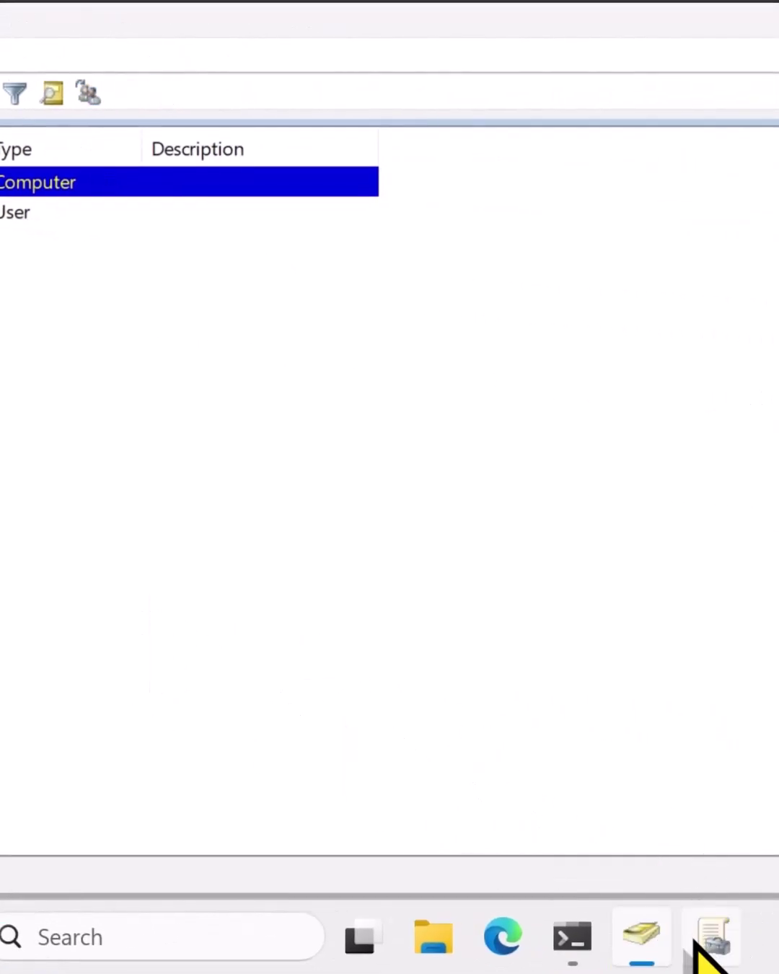
# Switch to Group Policy Management and select HR User Policy to view its settings report.
pyautogui.click(708, 941)
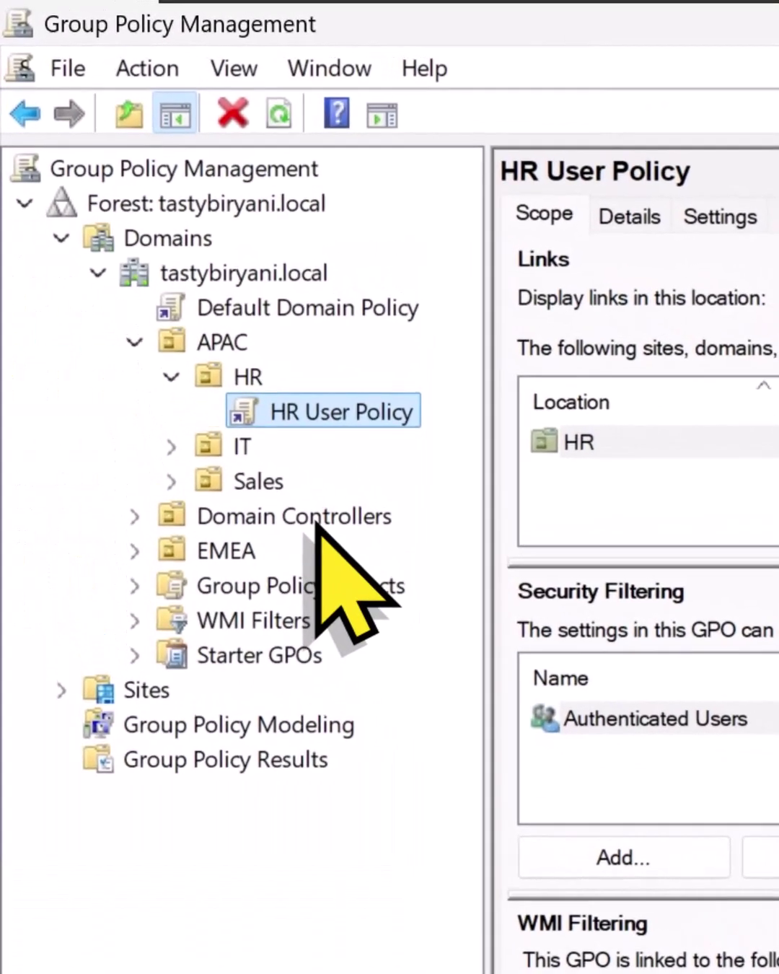
pyautogui.click(699, 215)
pyautogui.scroll(-5, 435, 576)
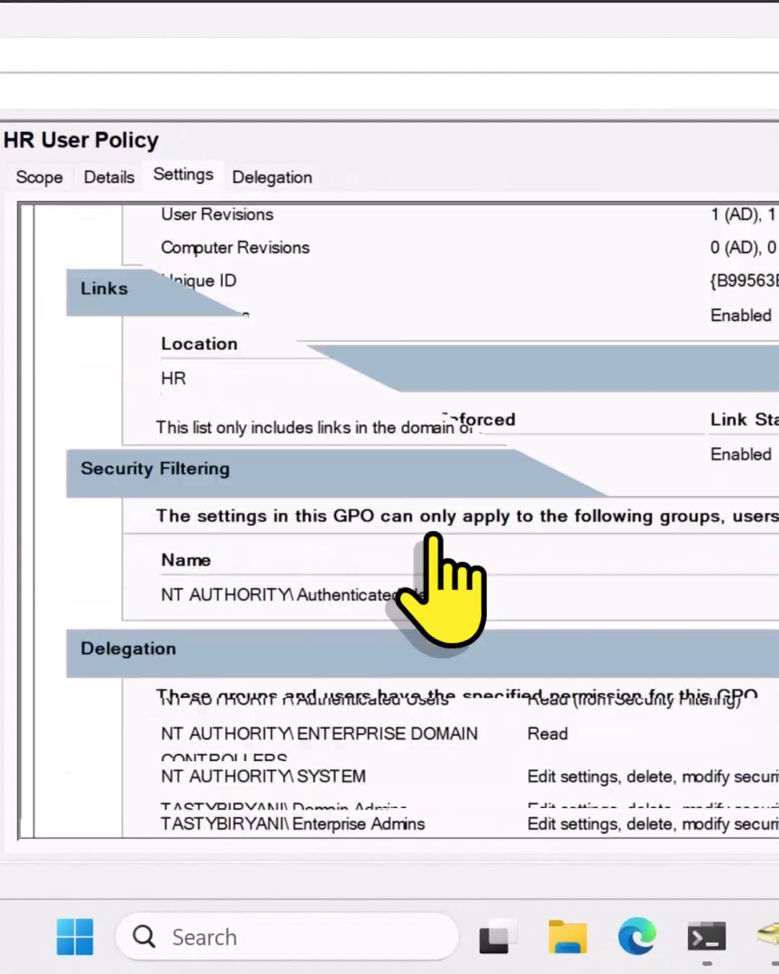
pyautogui.scroll(-5, 272, 456)
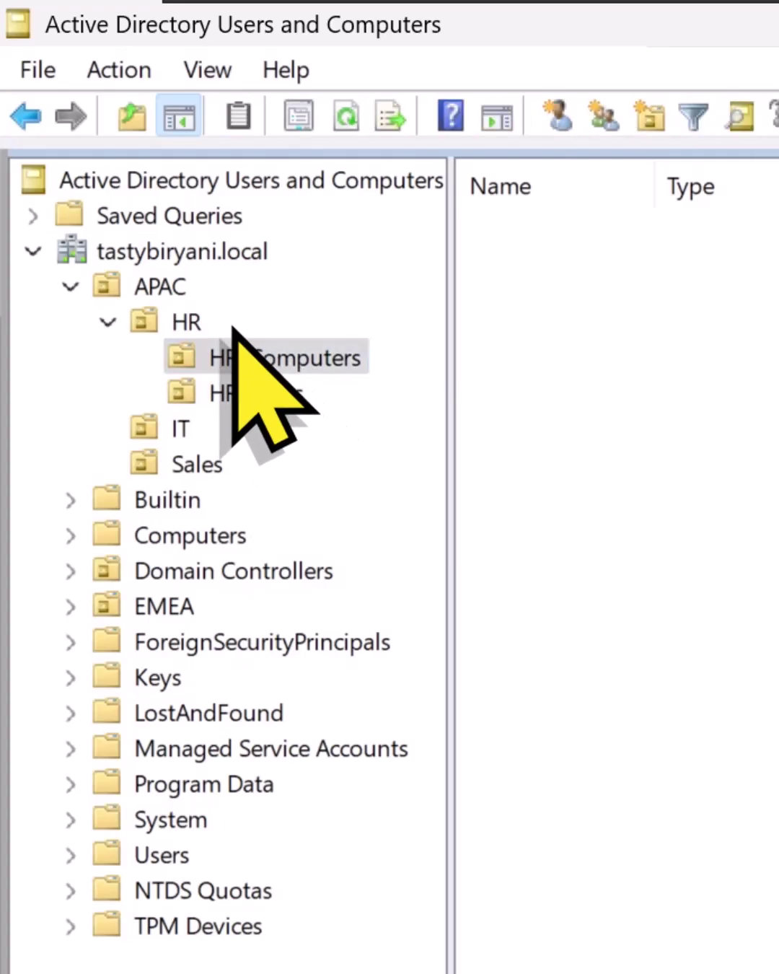
# Check that HR-Users and HR-Computers are still empty, then return to HR's contents.
pyautogui.click(152, 312)
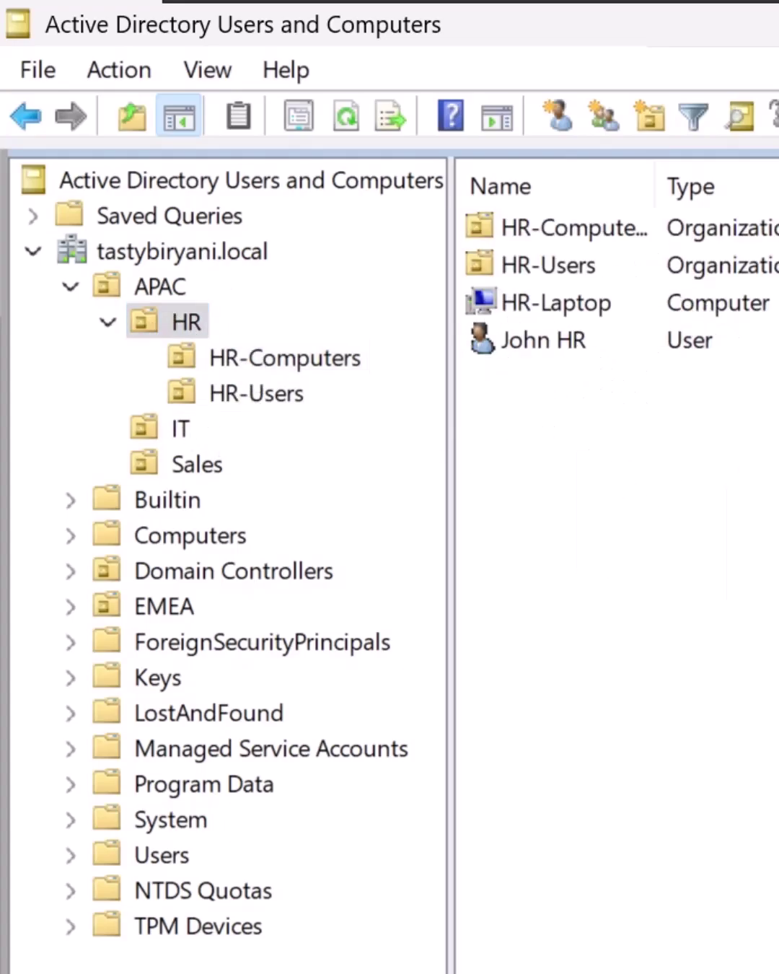
pyautogui.click(301, 396)
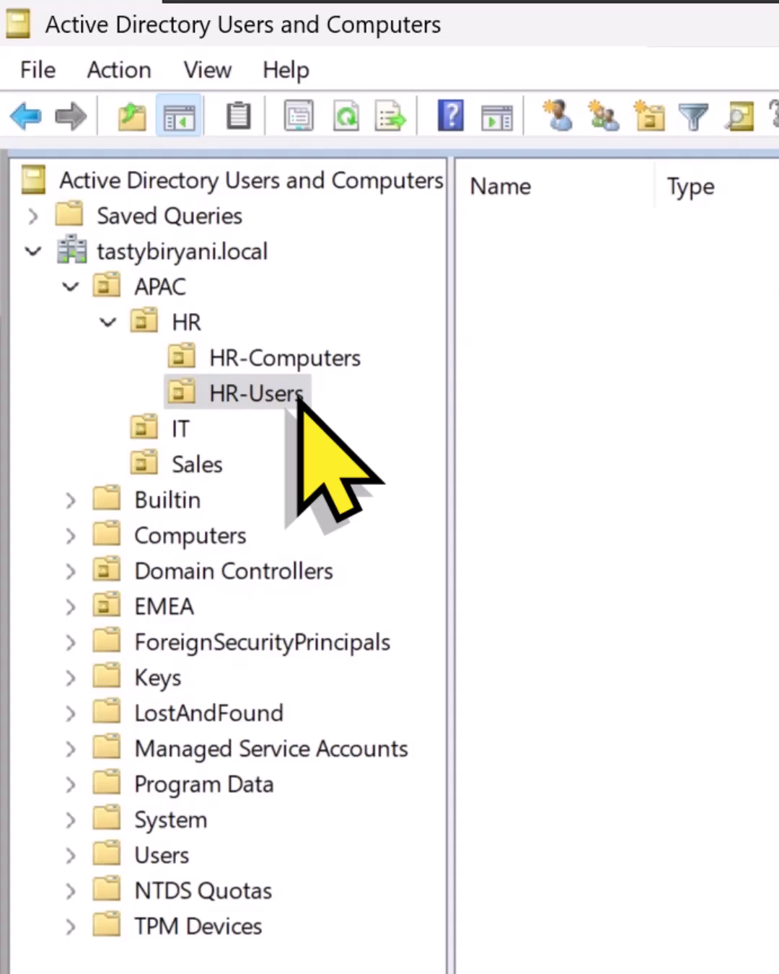
pyautogui.click(322, 358)
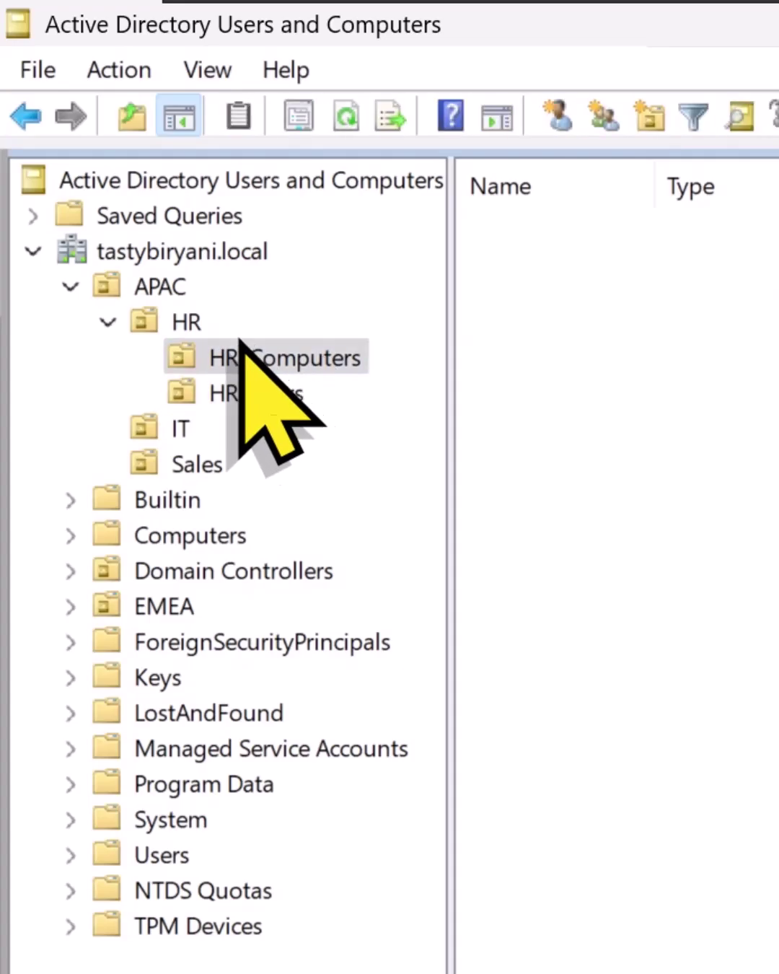
pyautogui.click(187, 321)
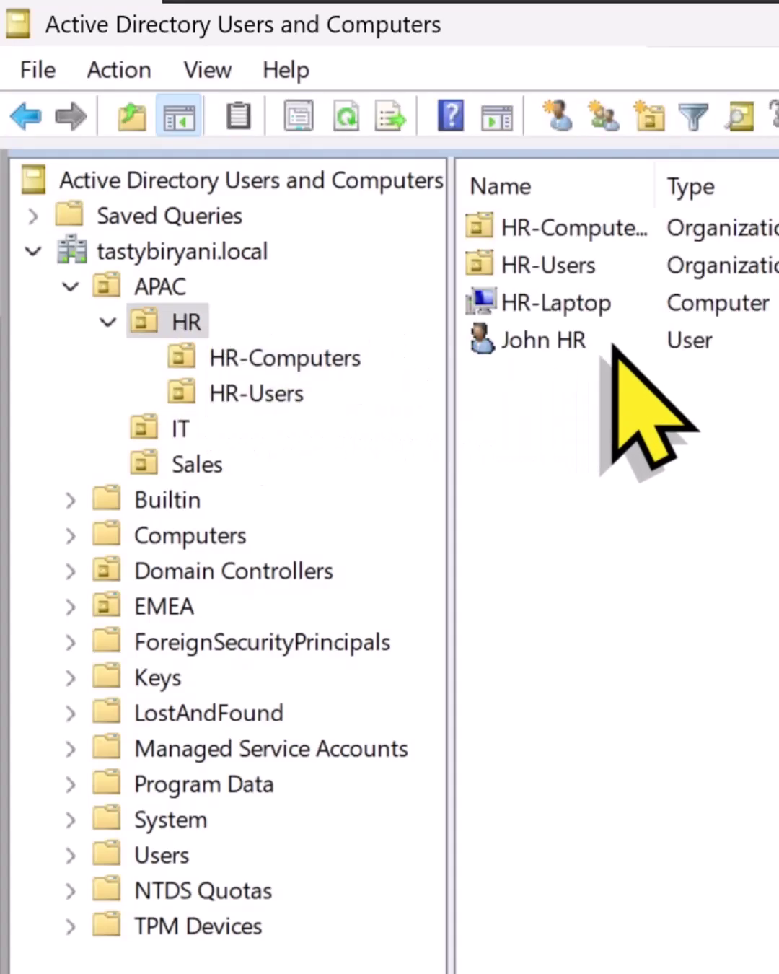
# Move HR-Laptop into HR-Computers, then drag John HR onto HR-Users.
pyautogui.moveTo(617, 304); pyautogui.dragTo(379, 370)
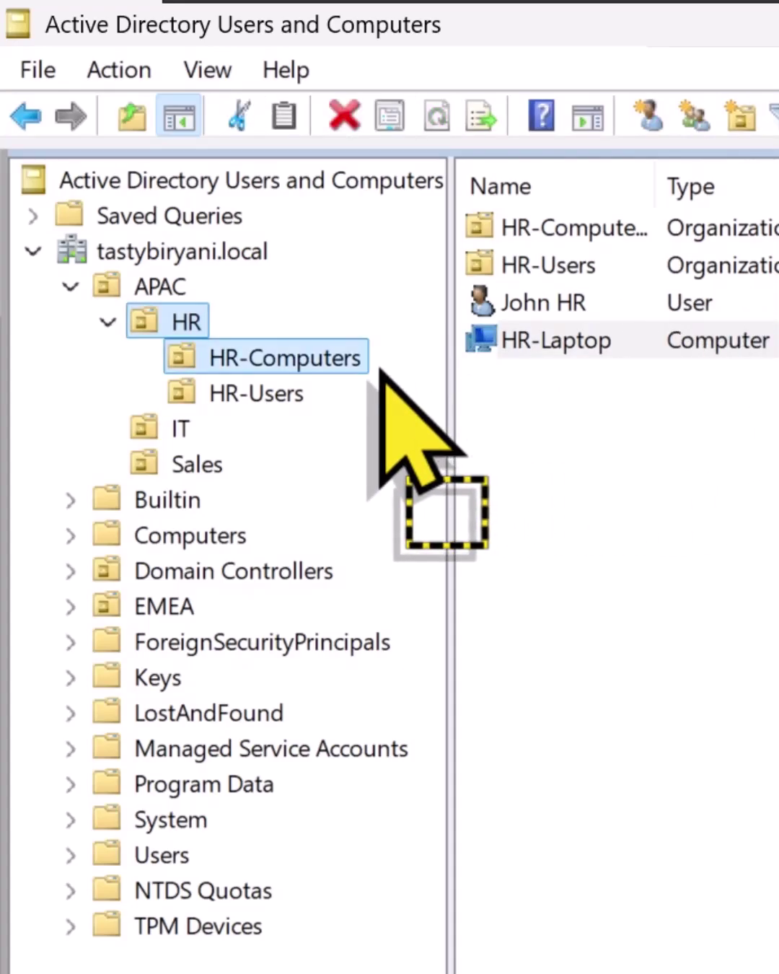
pyautogui.moveTo(380, 371); pyautogui.dragTo(378, 371)
pyautogui.press('Return')
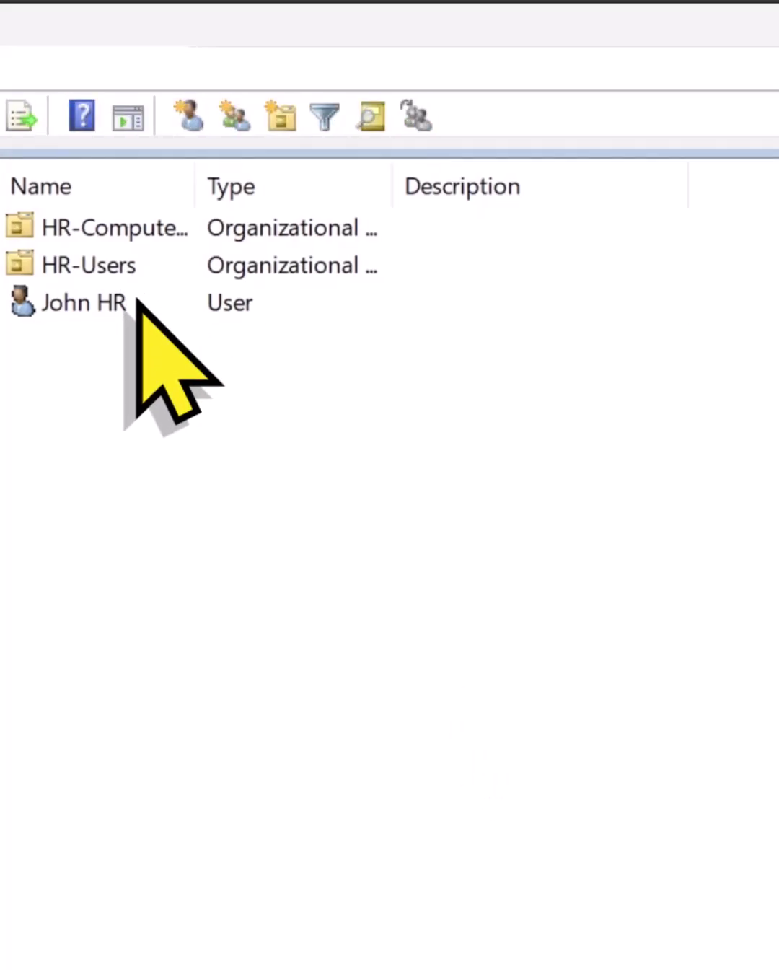
pyautogui.moveTo(136, 300); pyautogui.dragTo(289, 395)
# Confirm moving John HR into the HR-Users unit.
pyautogui.click(553, 691)
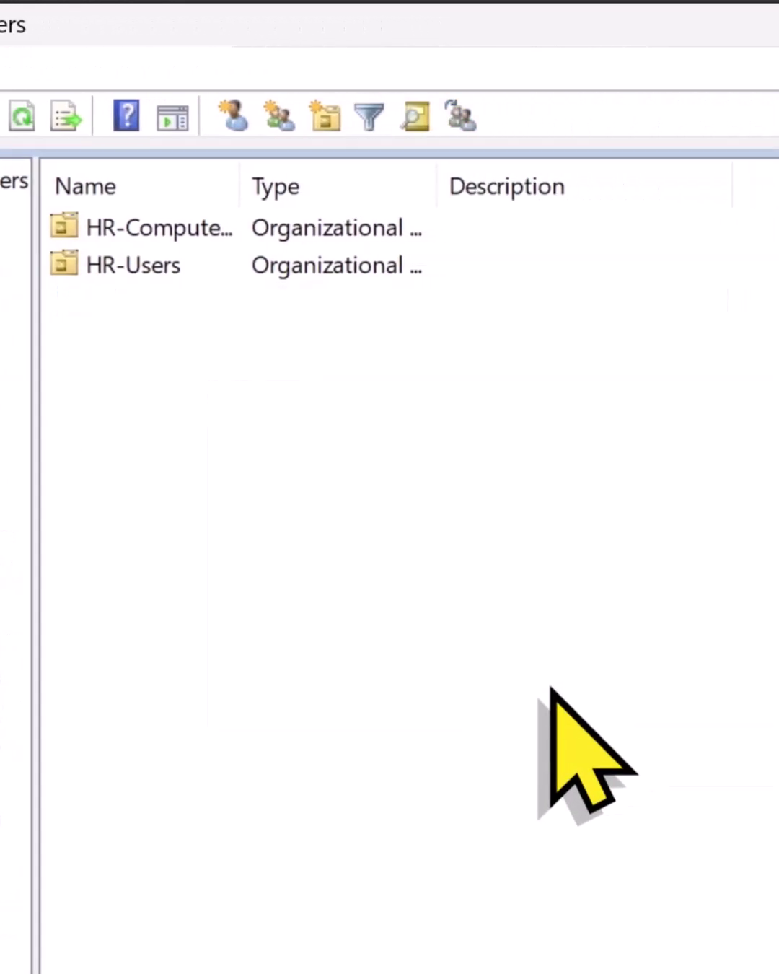